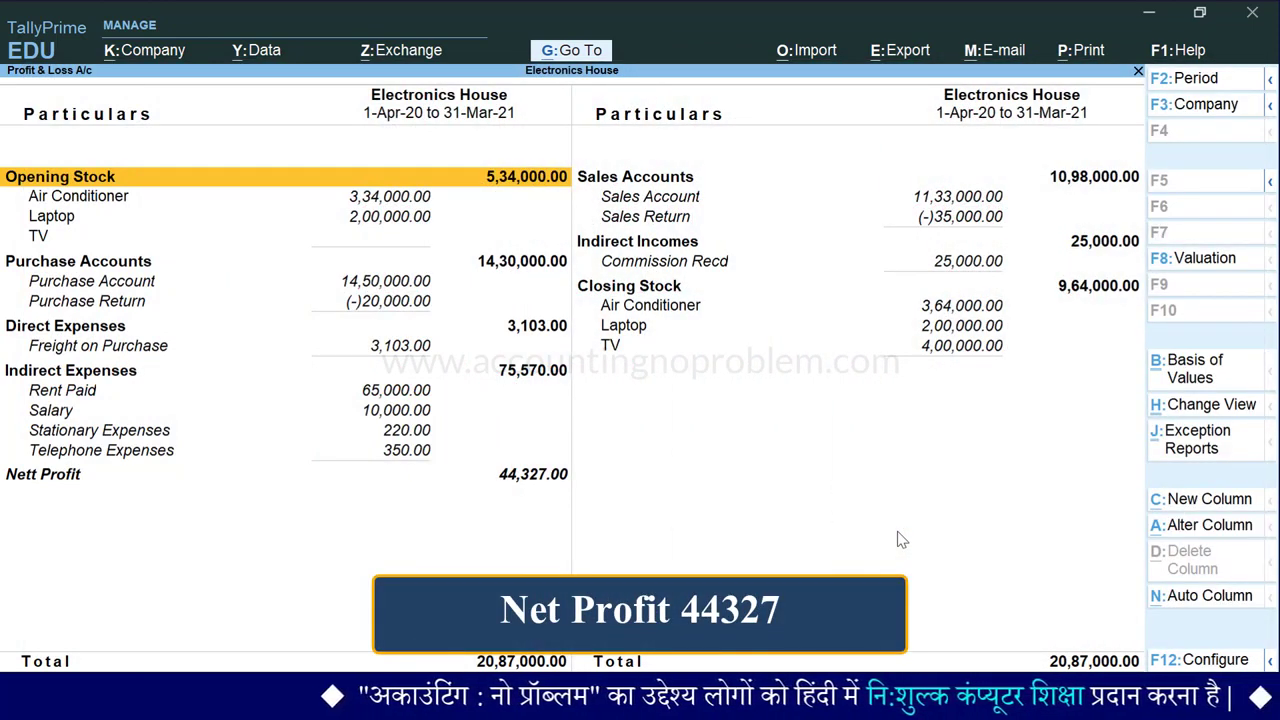
# Start a journal voucher dated 31-Mar-21 and debit Profit & Loss A/c with 44327
pyautogui.press('Escape')
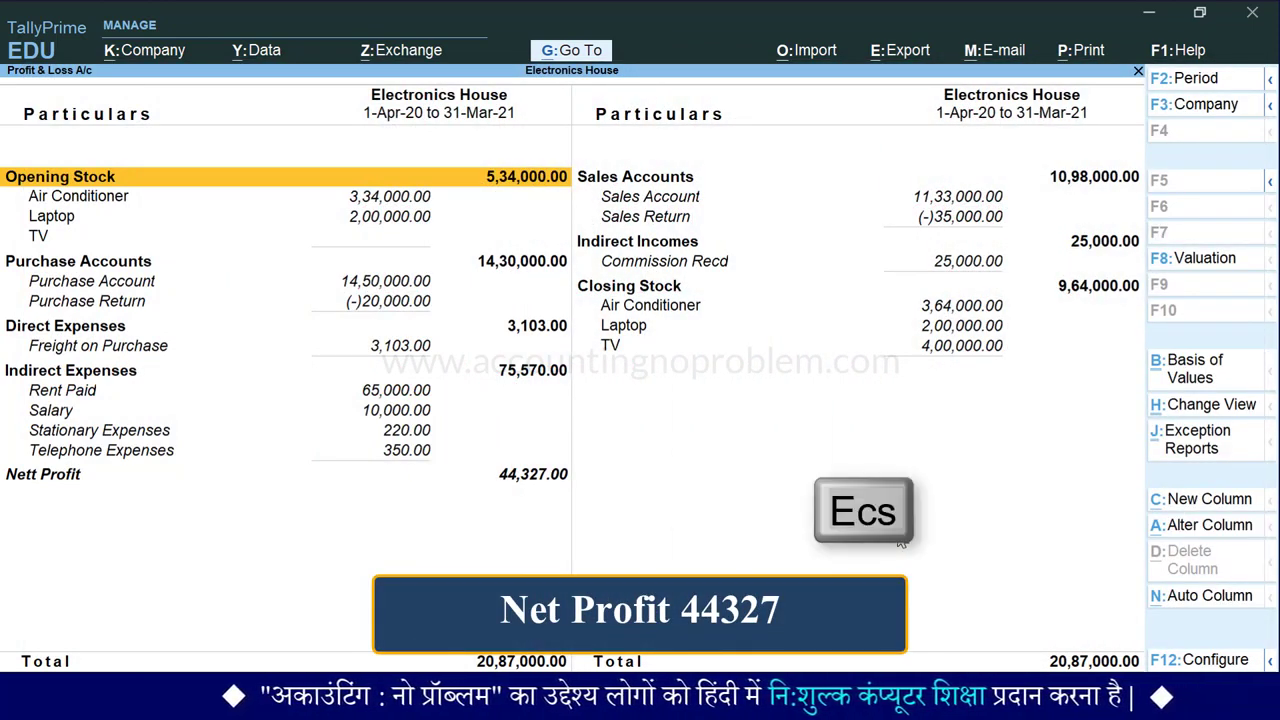
pyautogui.press('Escape')
pyautogui.press('v')
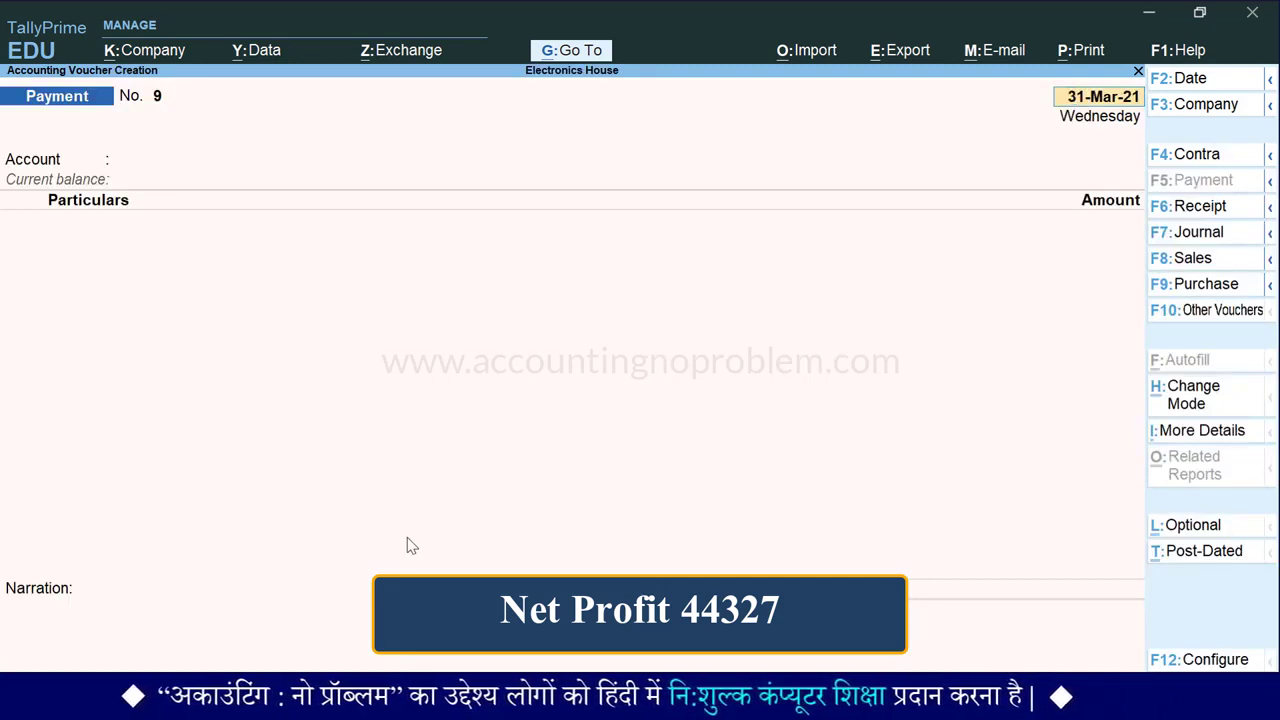
pyautogui.press('F7')
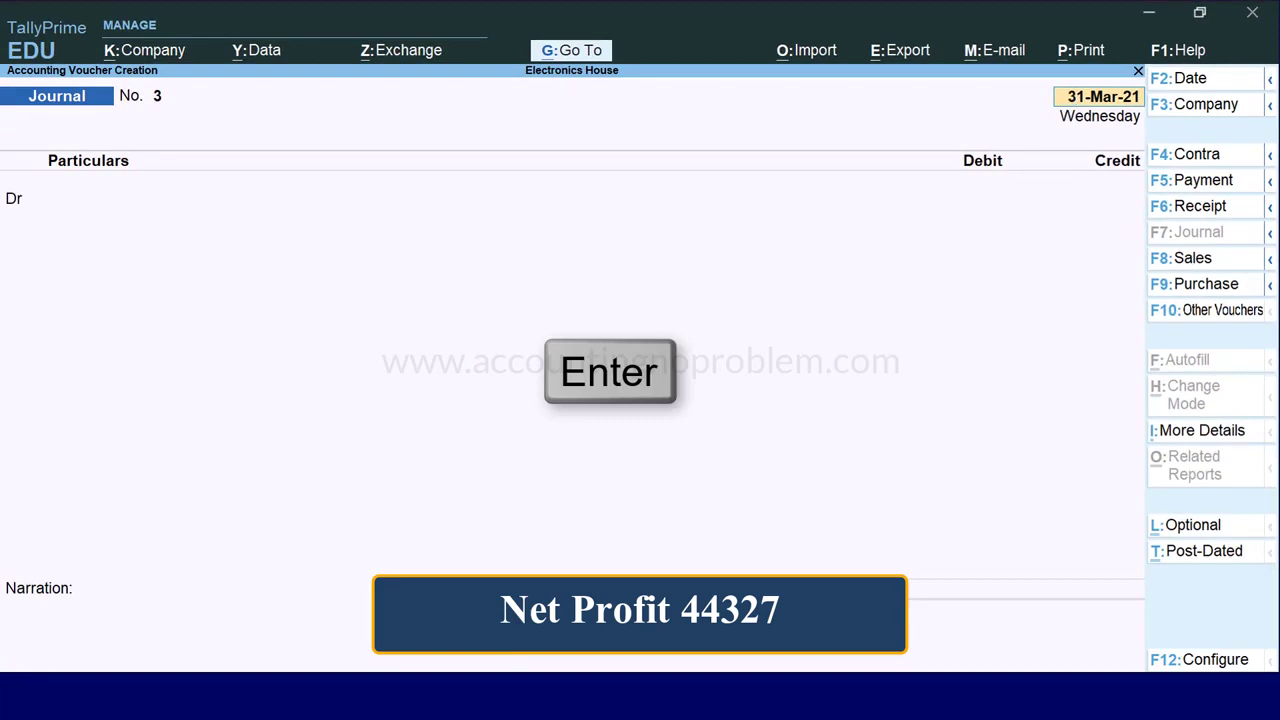
pyautogui.press('Return')
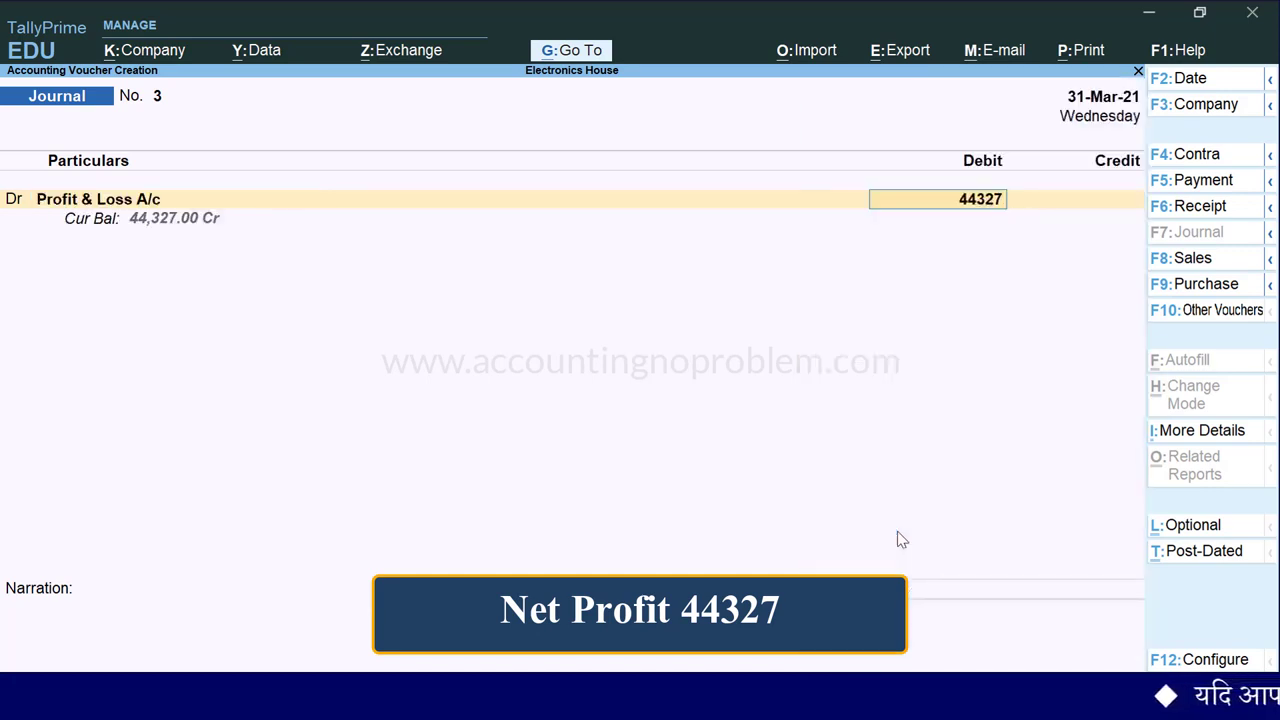
pyautogui.press('Return')
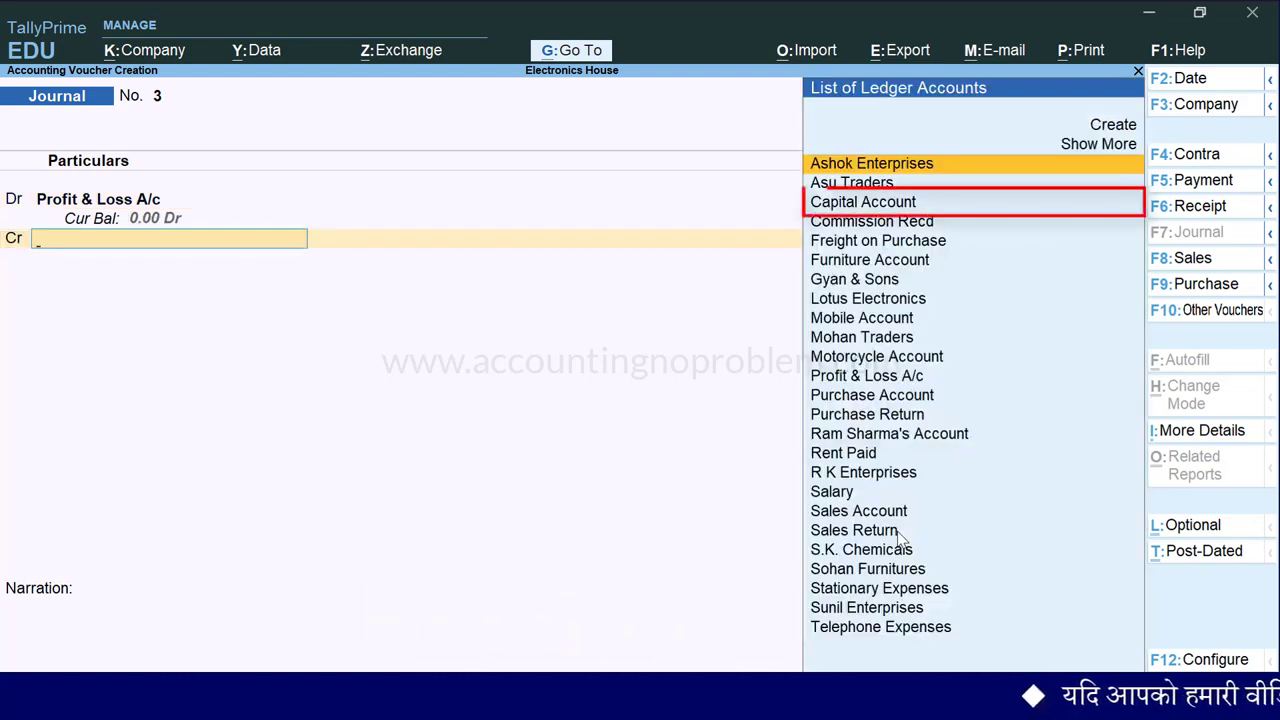
# Credit Capital Account with 44,327.00, add the narration "Being Net Profit transfer to Capital Account." and save the voucher
pyautogui.write('C')
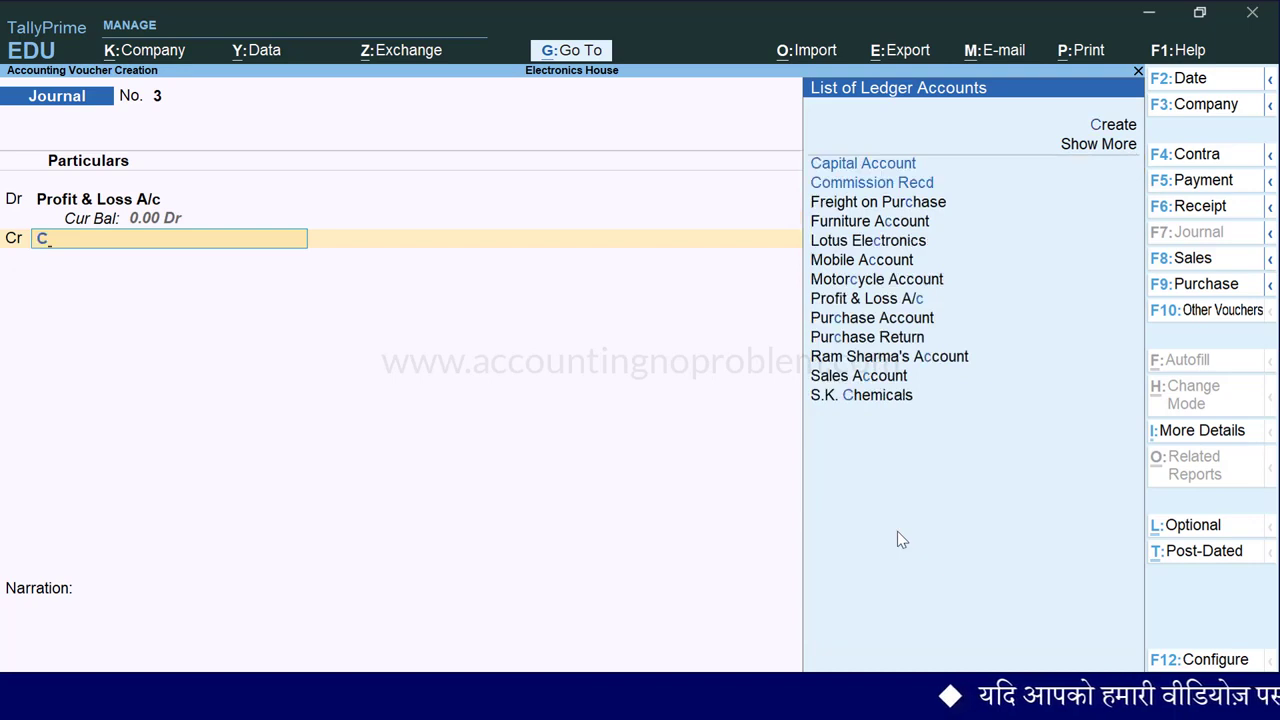
pyautogui.press('Return')
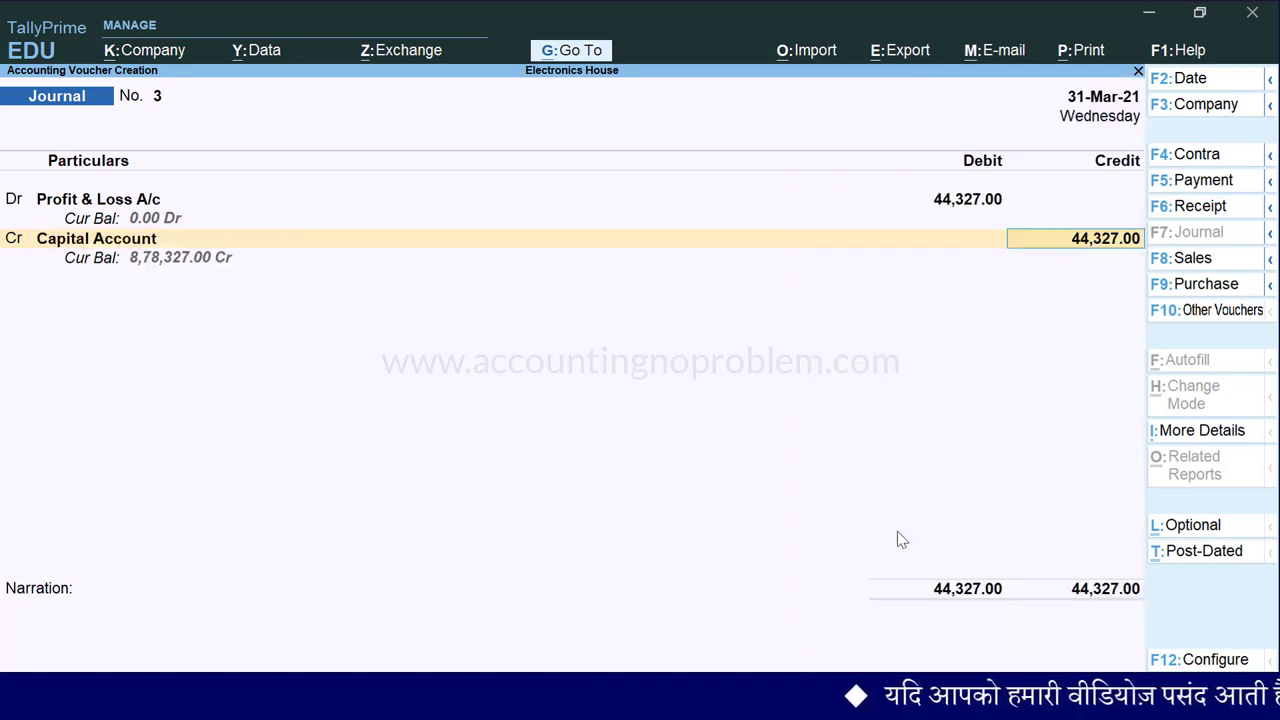
pyautogui.press('Return')
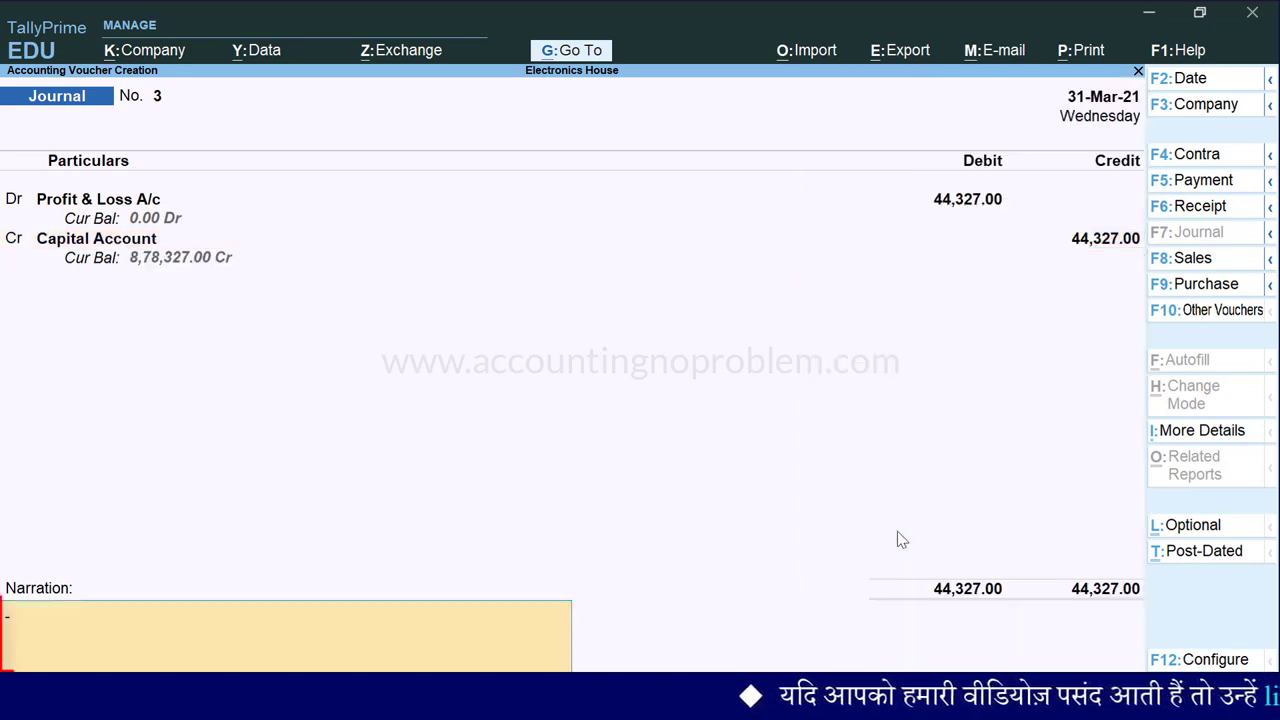
pyautogui.write('Being Net Profit transfer to Capital Account.')
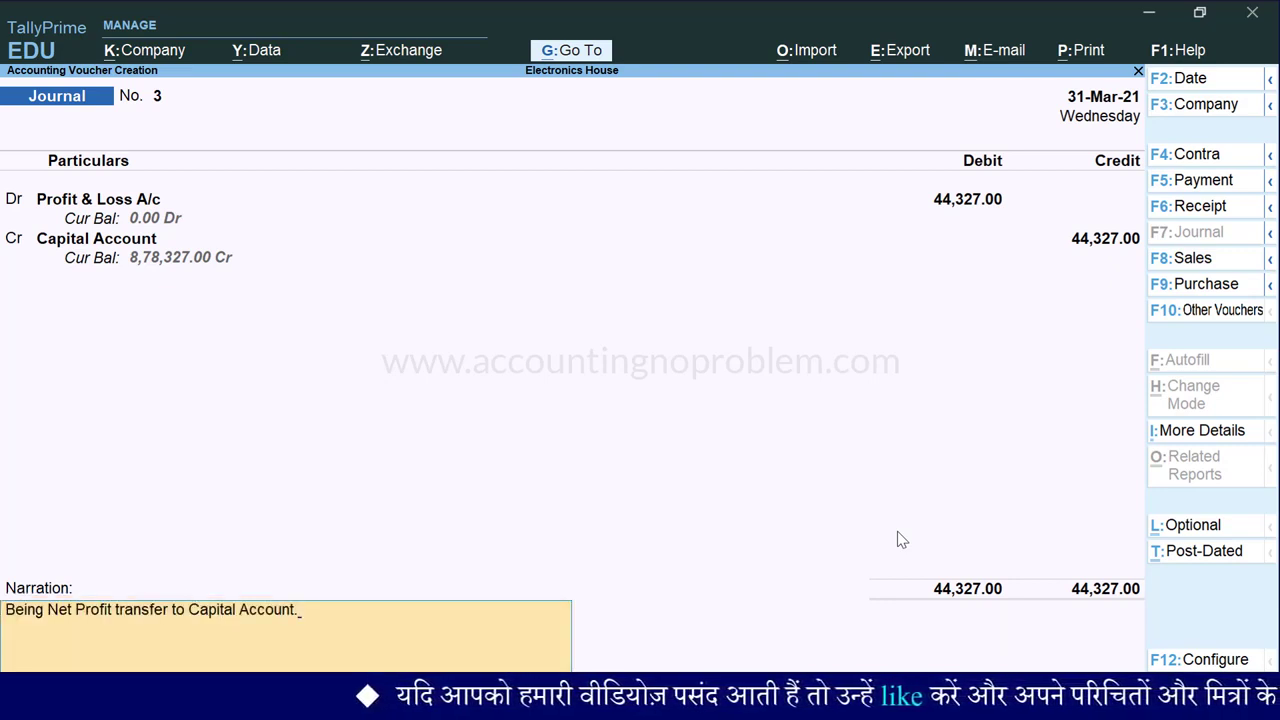
pyautogui.hotkey('ctrl', 'a')
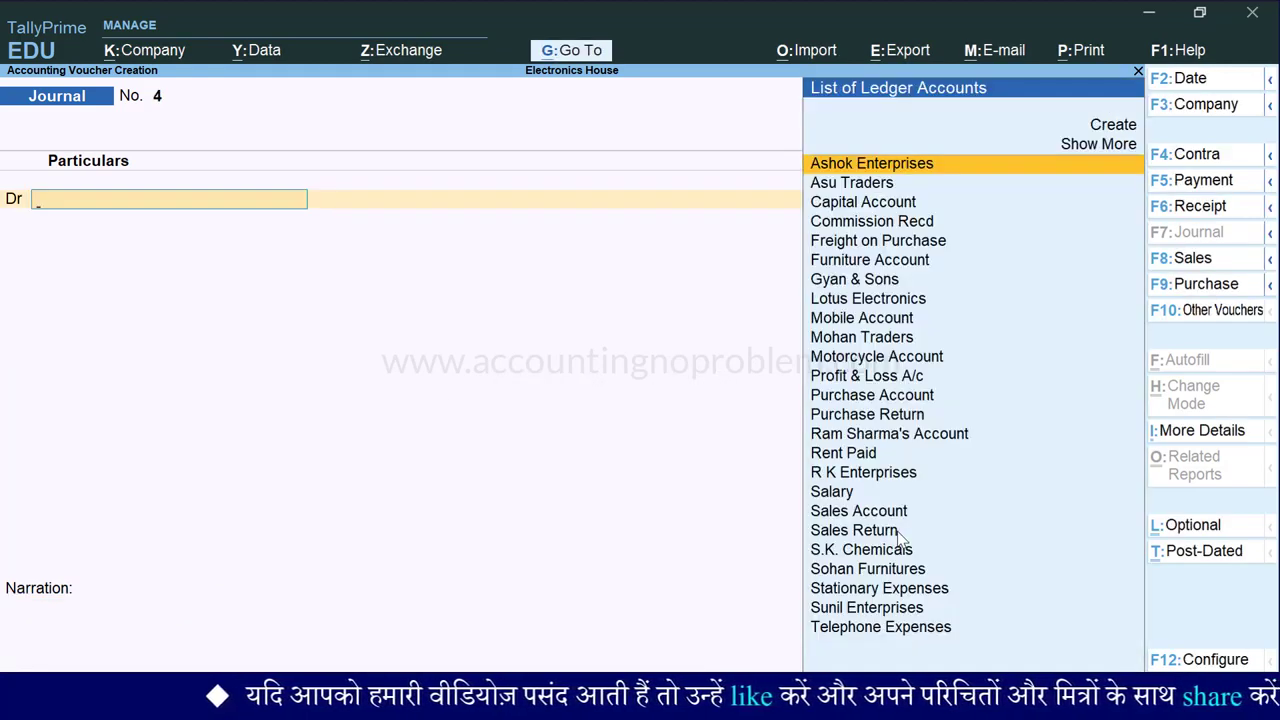
# Leave voucher creation and open the Capital Account ledger report from the account books
pyautogui.press('Escape')
pyautogui.press('y')
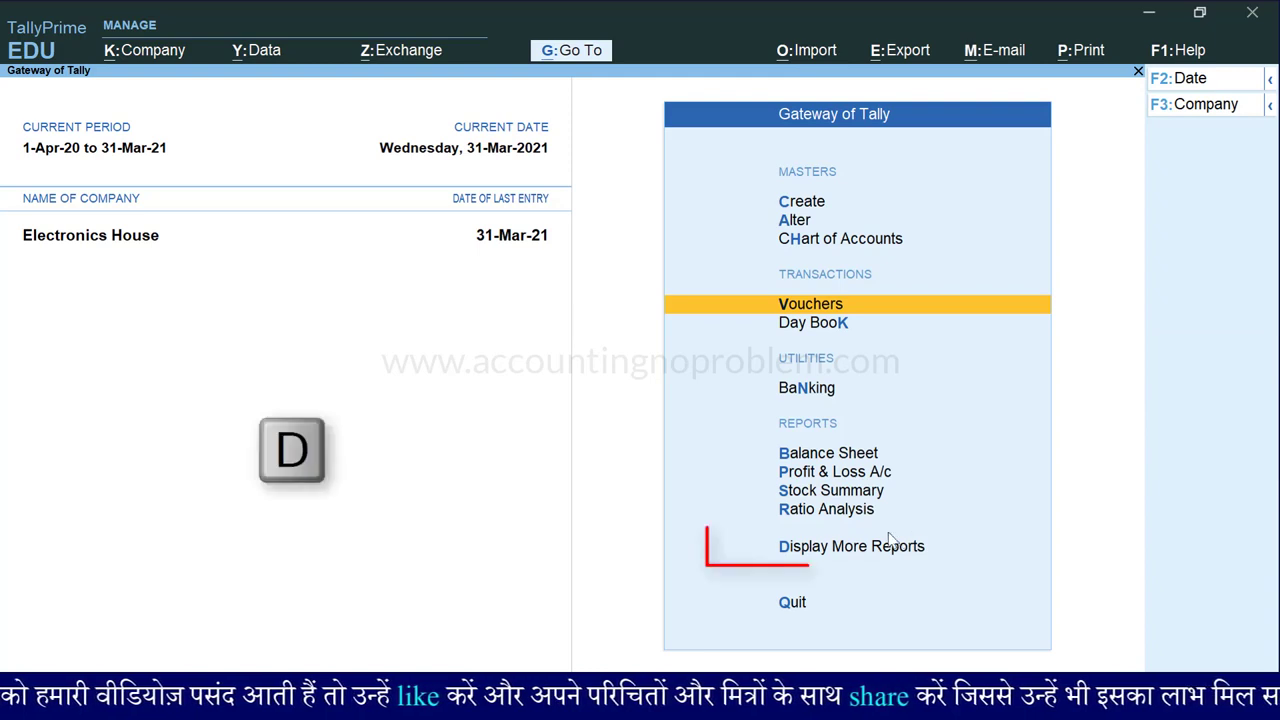
pyautogui.press('d')
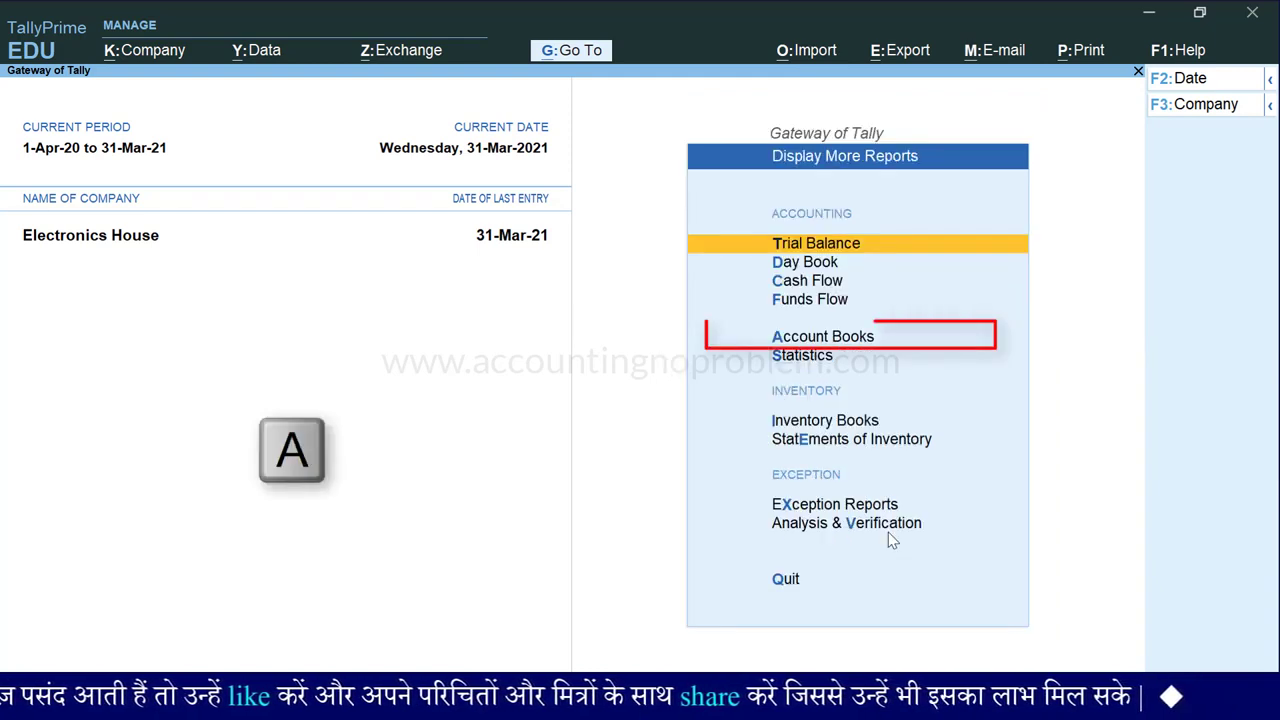
pyautogui.press('a')
pyautogui.press('l')
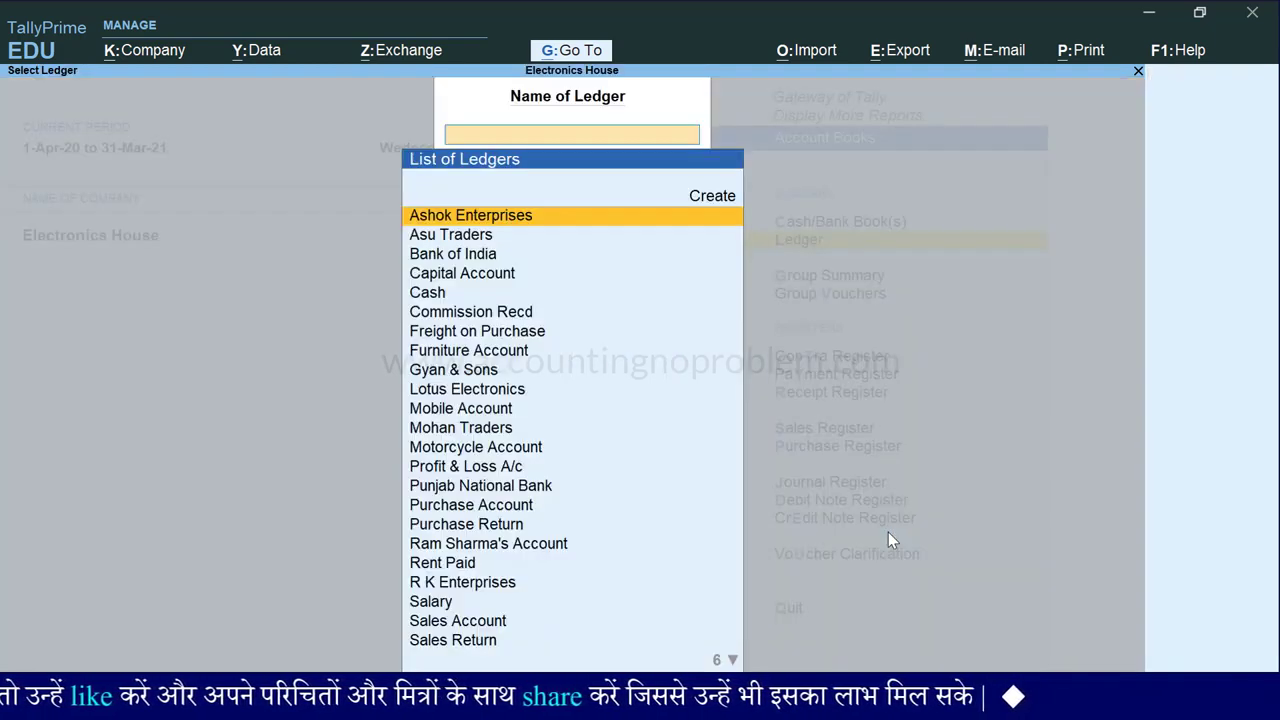
pyautogui.press('Down')
pyautogui.press('Down')
pyautogui.press('Down')
pyautogui.press('Return')
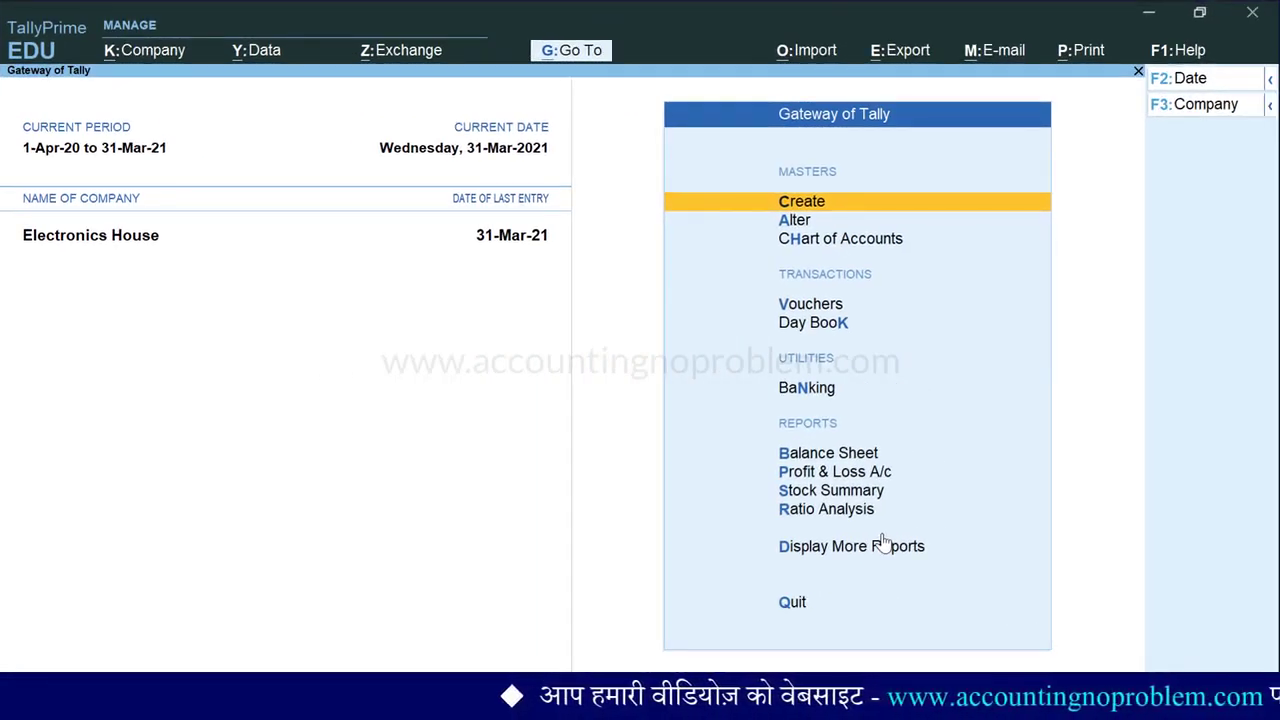
# Open the Balance Sheet of Electronics House from the Gateway of Tally
pyautogui.press('Down')
pyautogui.press('Down')
pyautogui.press('Down')
pyautogui.press('Down')
pyautogui.press('Down')
pyautogui.press('Down')
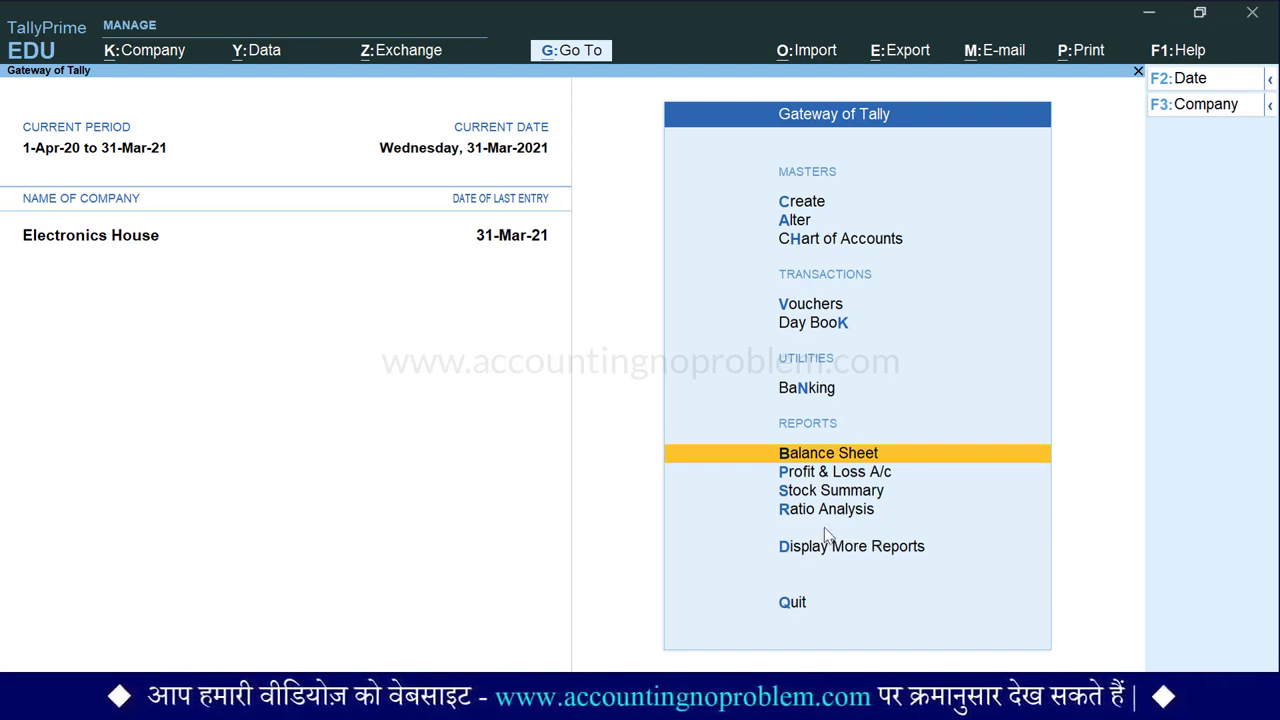
pyautogui.click(569, 55)
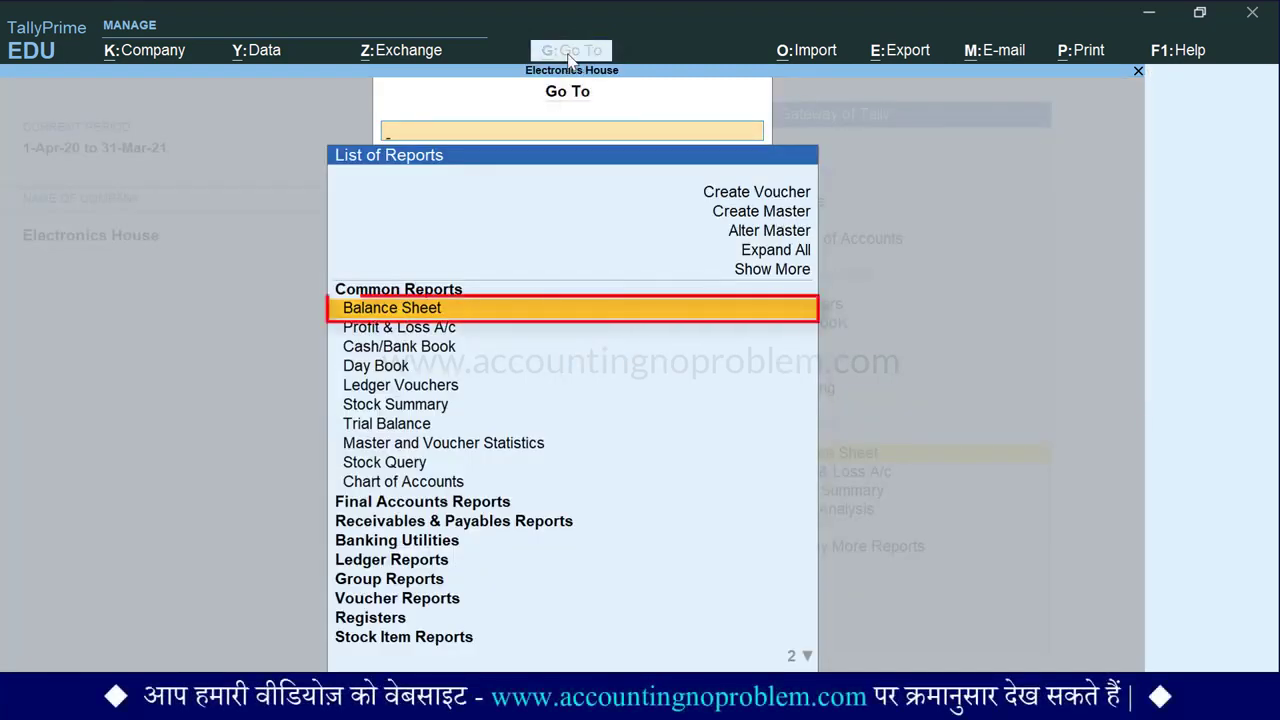
pyautogui.press('Escape')
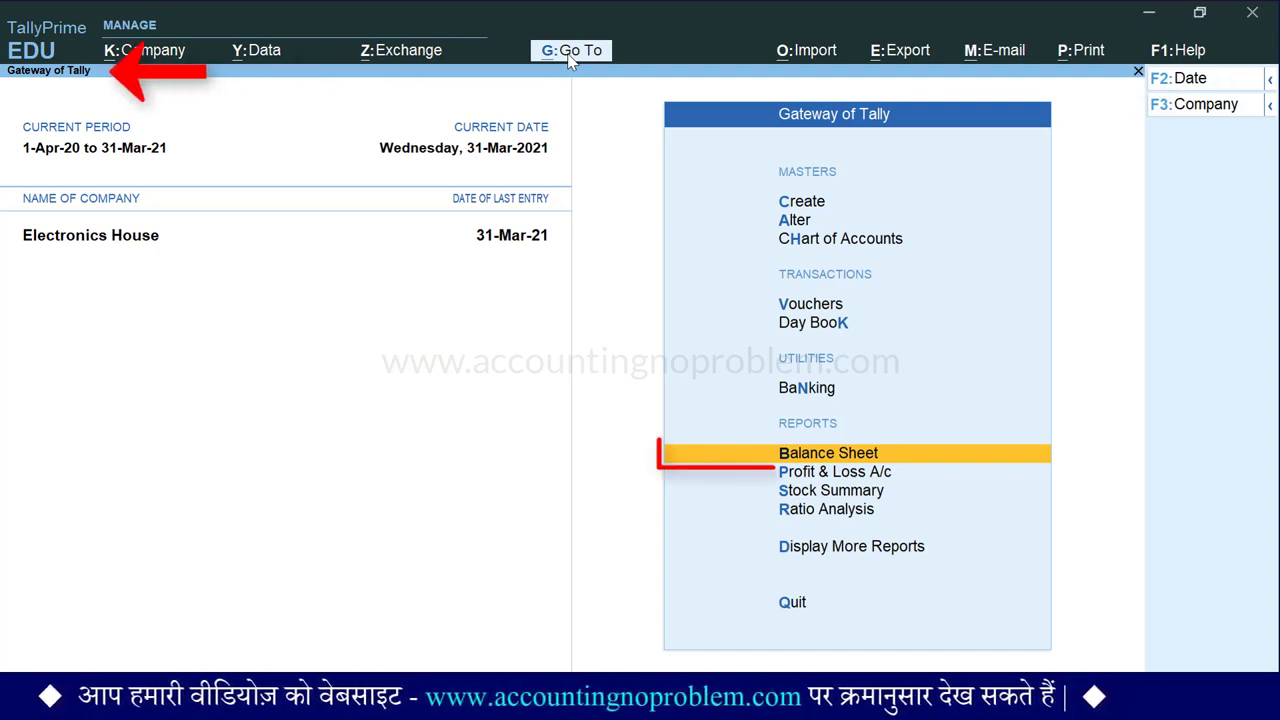
pyautogui.press('b')
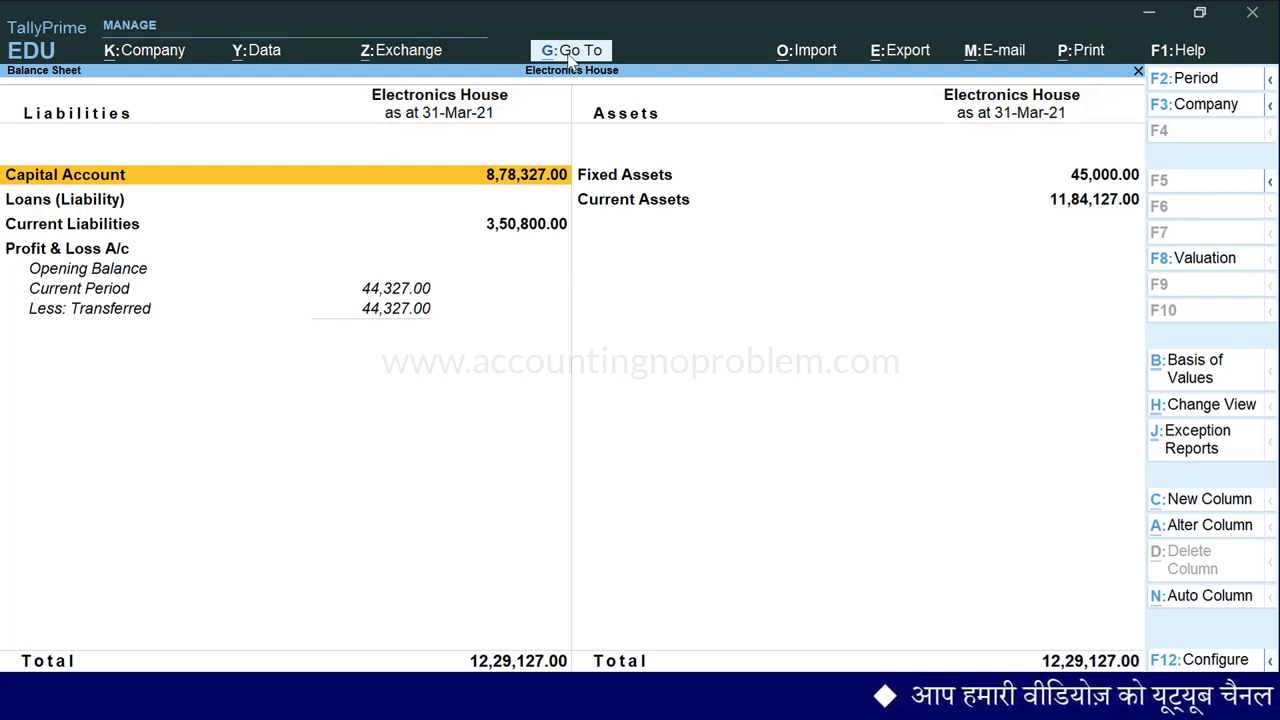
# Check the balance sheet's period setting and expand the report to its detailed form
pyautogui.press('F2')
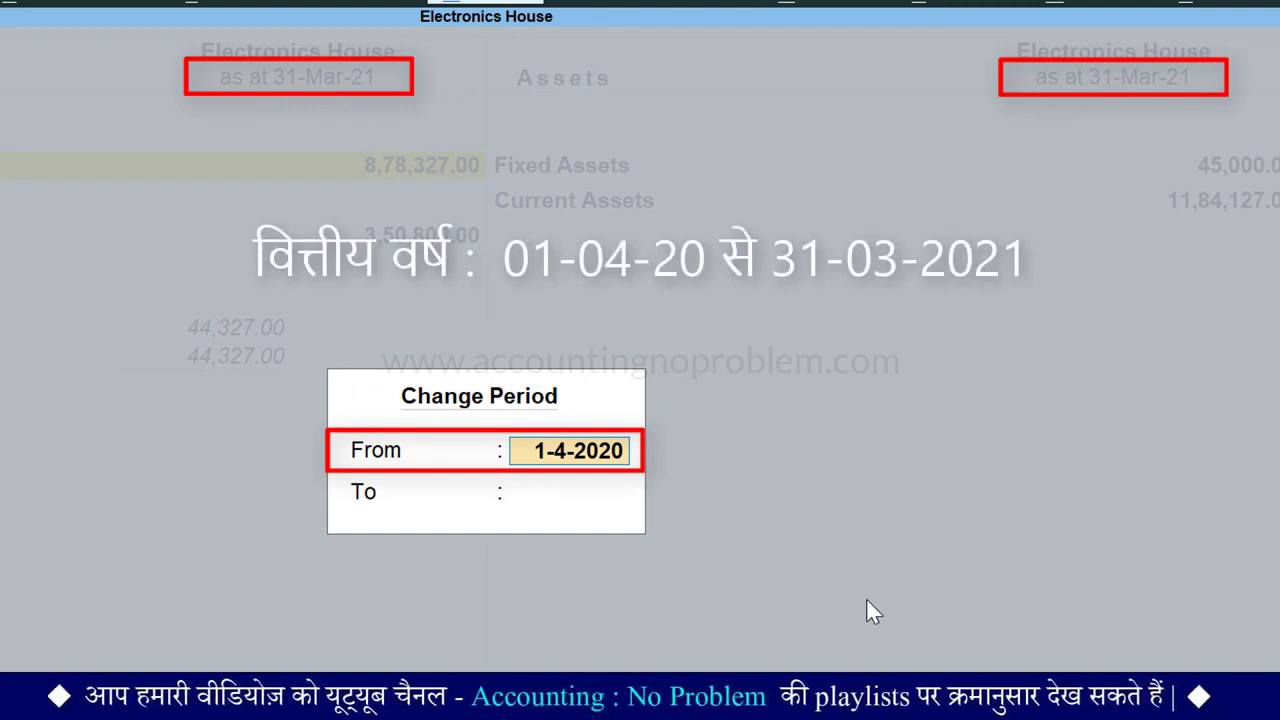
pyautogui.press('Escape')
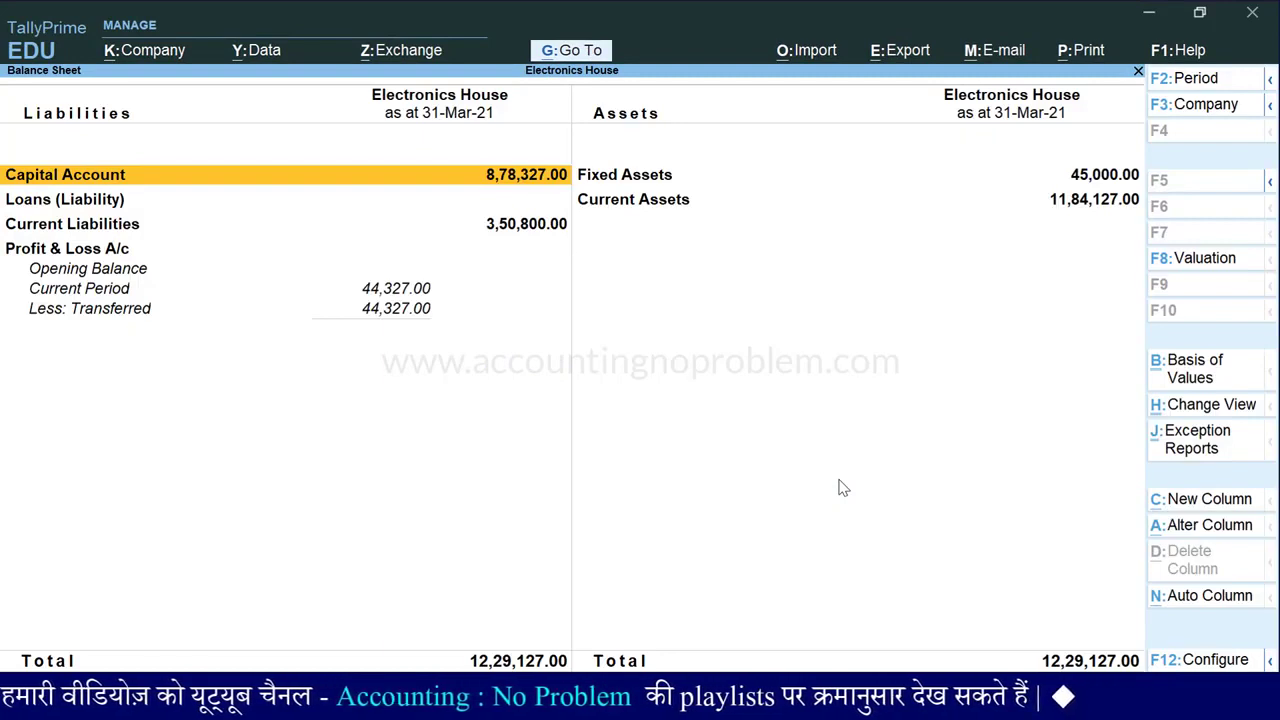
pyautogui.hotkey('alt', 'F5')
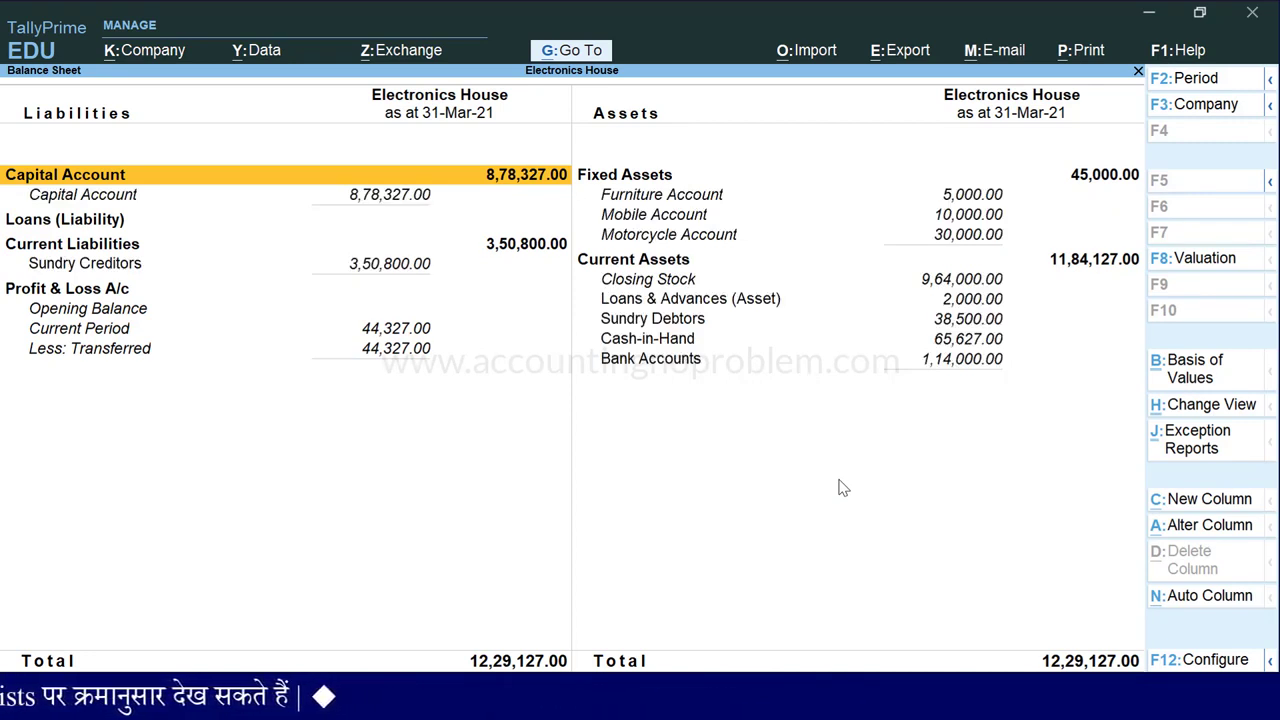
# Drill down into Sundry Creditors under Current Liabilities to view its group summary, and return to the balance sheet
pyautogui.press('Down')
pyautogui.press('Down')
pyautogui.press('Down')
pyautogui.press('Down')
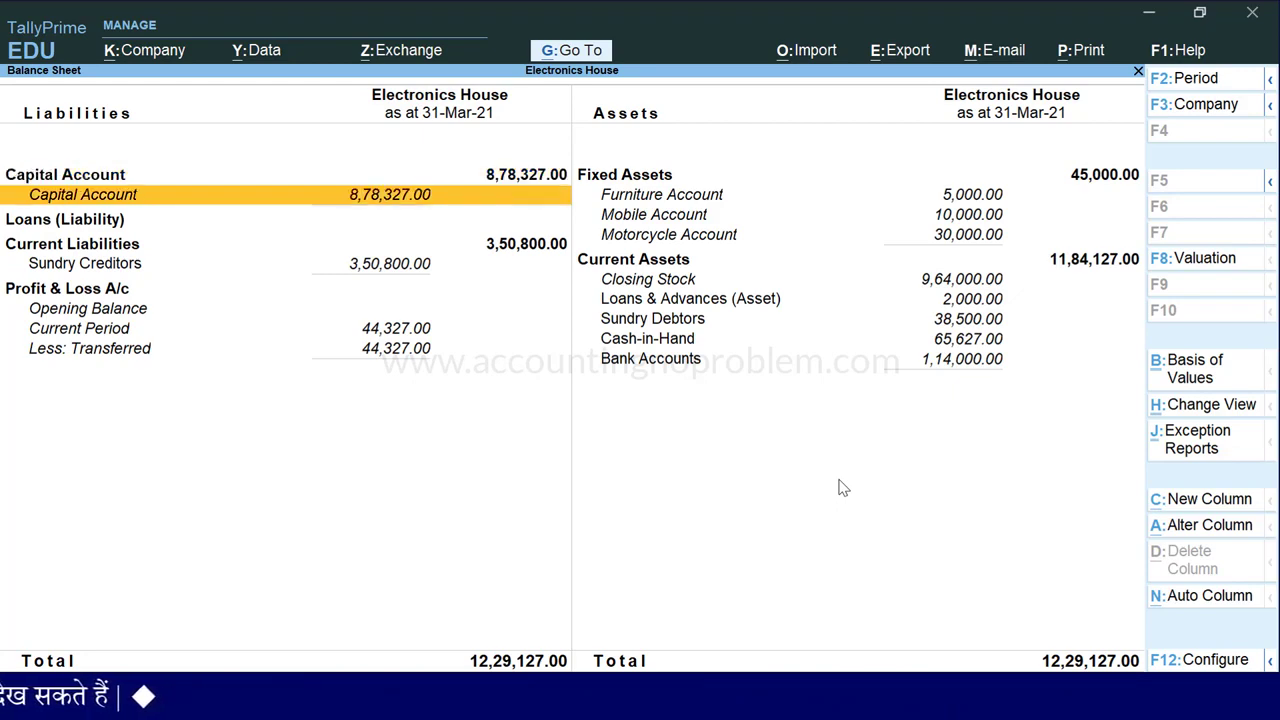
pyautogui.press('Return')
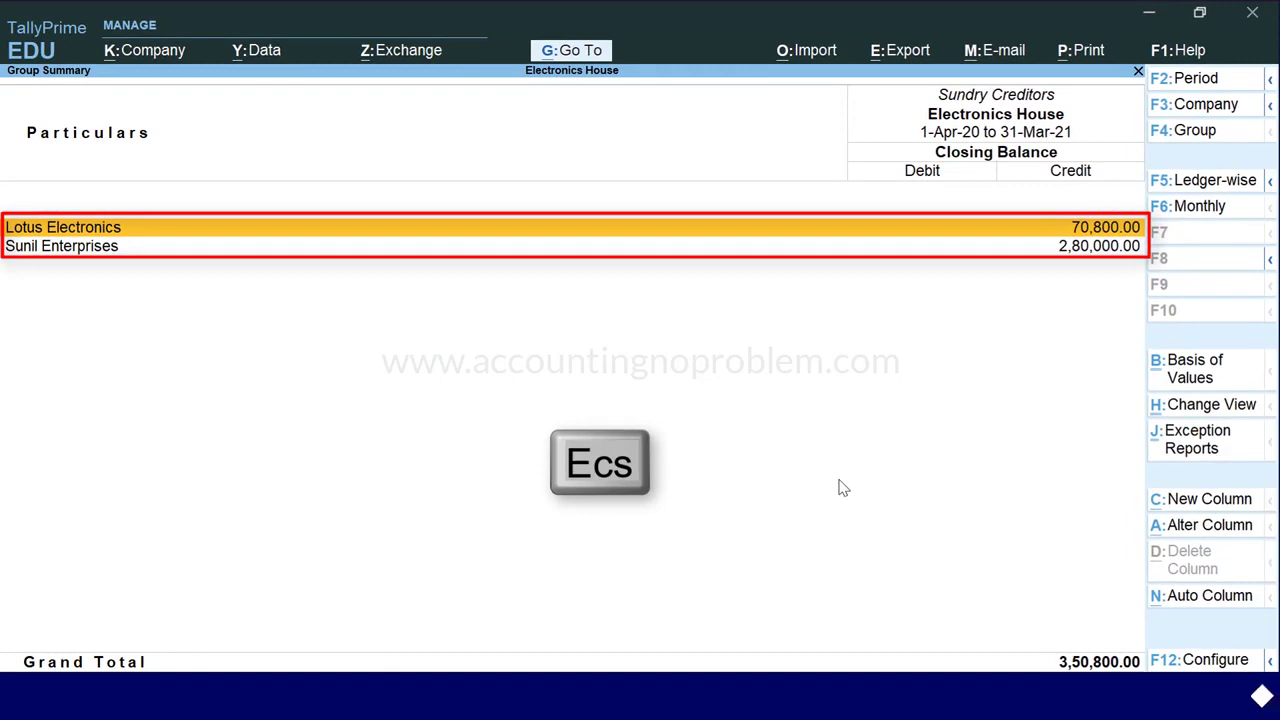
pyautogui.press('Escape')
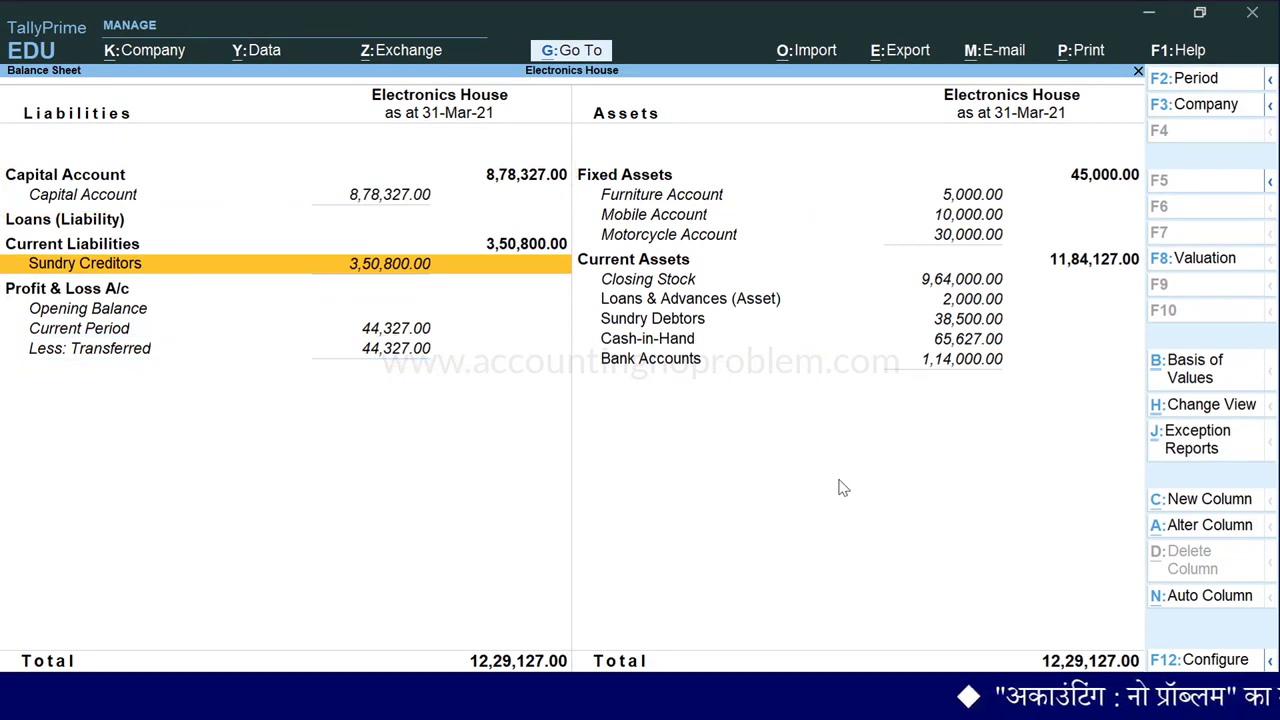
# Switch the balance sheet to the Vertical view and look through its liabilities and assets
pyautogui.click(1190, 405)
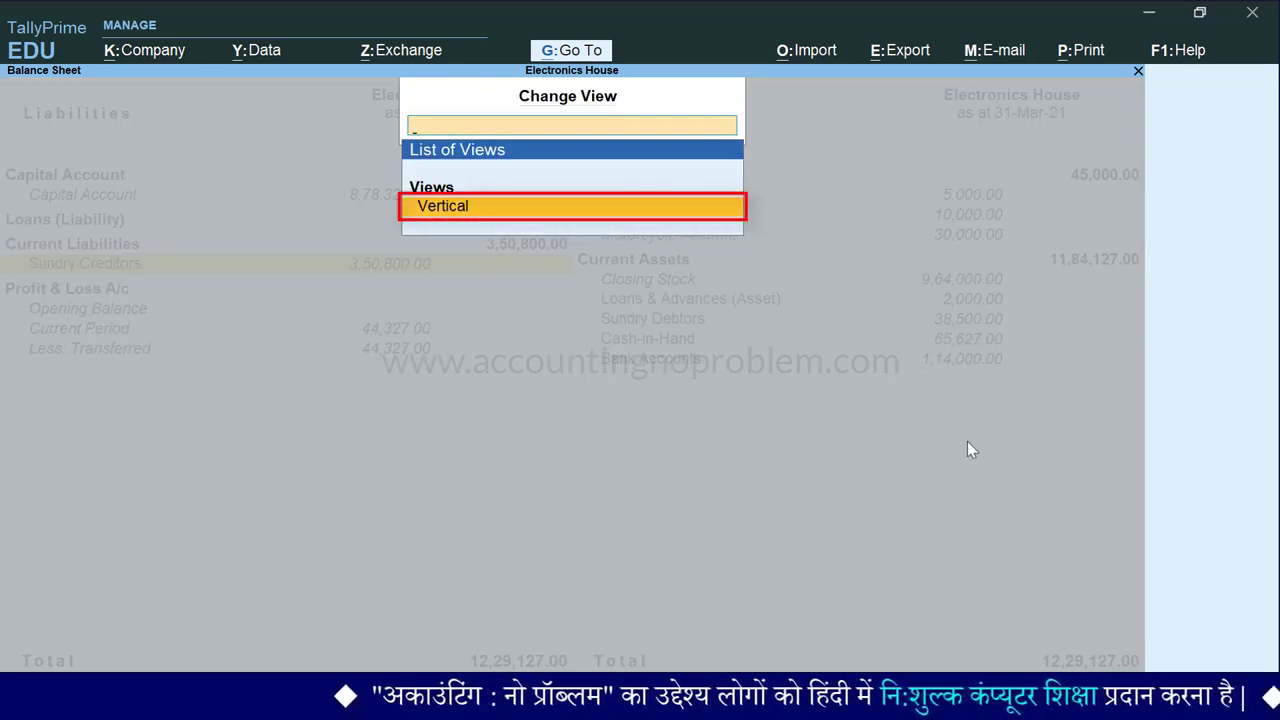
pyautogui.press('Return')
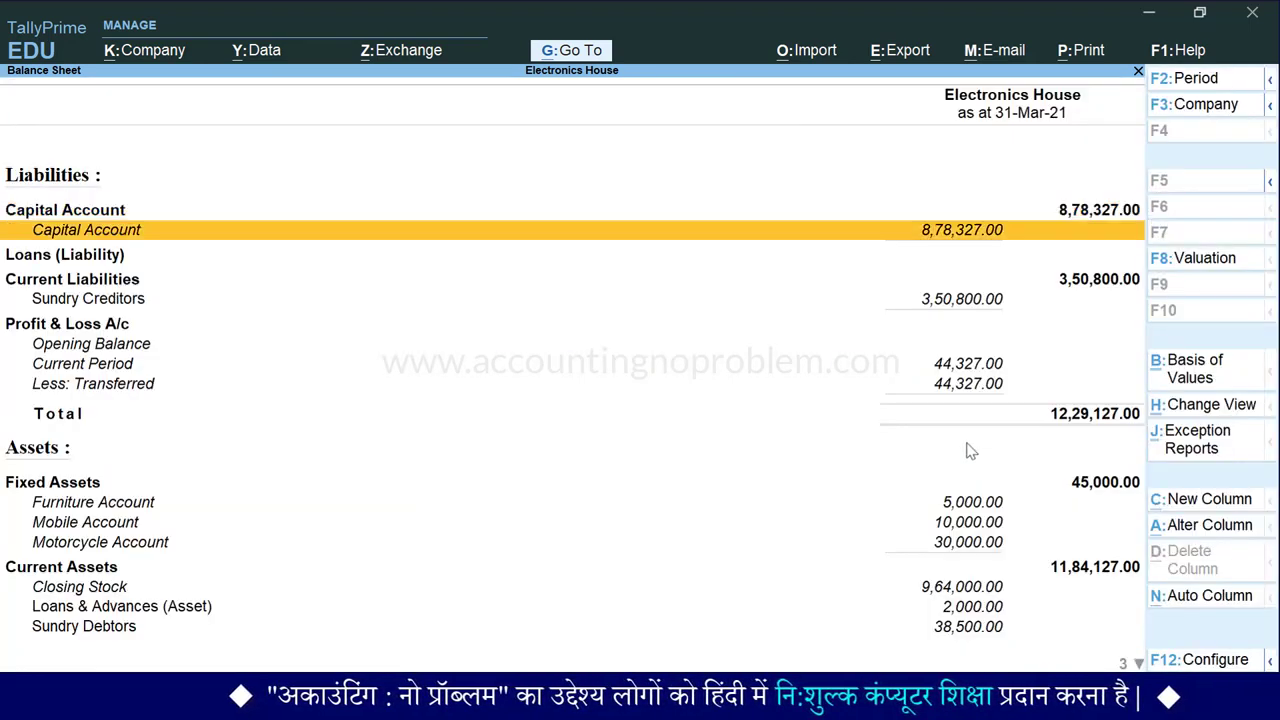
pyautogui.press('Down')
pyautogui.press('Down')
pyautogui.press('Down')
pyautogui.press('Down')
pyautogui.press('Down')
pyautogui.press('Down')
pyautogui.press('Down')
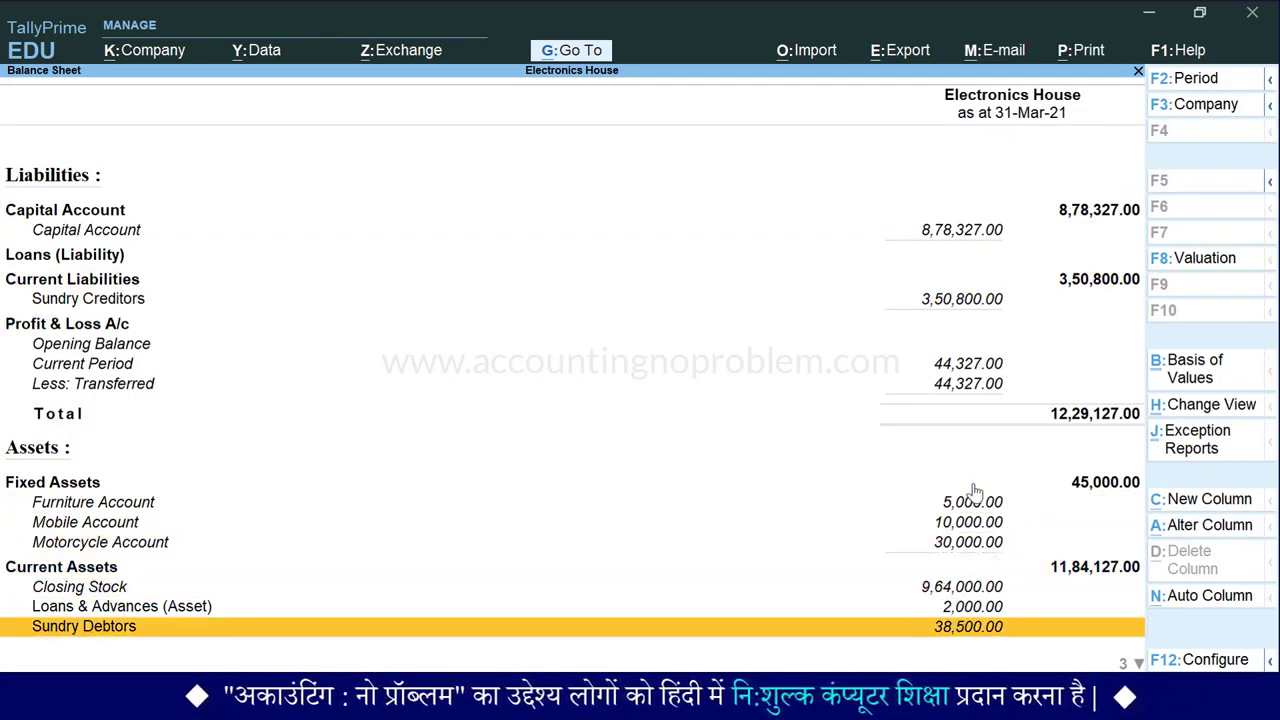
pyautogui.press('Down')
pyautogui.press('Down')
pyautogui.press('Up')
pyautogui.press('Up')
pyautogui.press('Up')
pyautogui.press('Up')
pyautogui.press('Up')
pyautogui.press('Up')
pyautogui.press('Up')
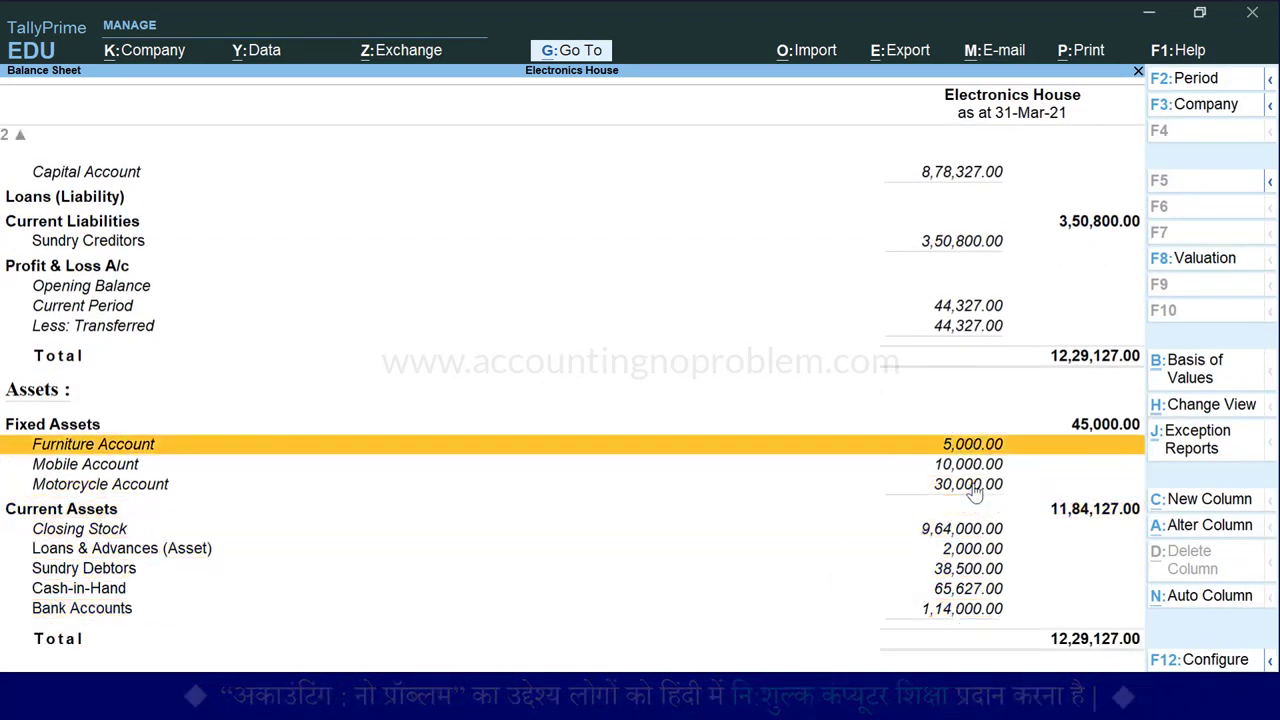
pyautogui.press('Up')
pyautogui.press('Up')
pyautogui.press('Up')
pyautogui.press('Up')
pyautogui.press('Up')
pyautogui.press('Up')
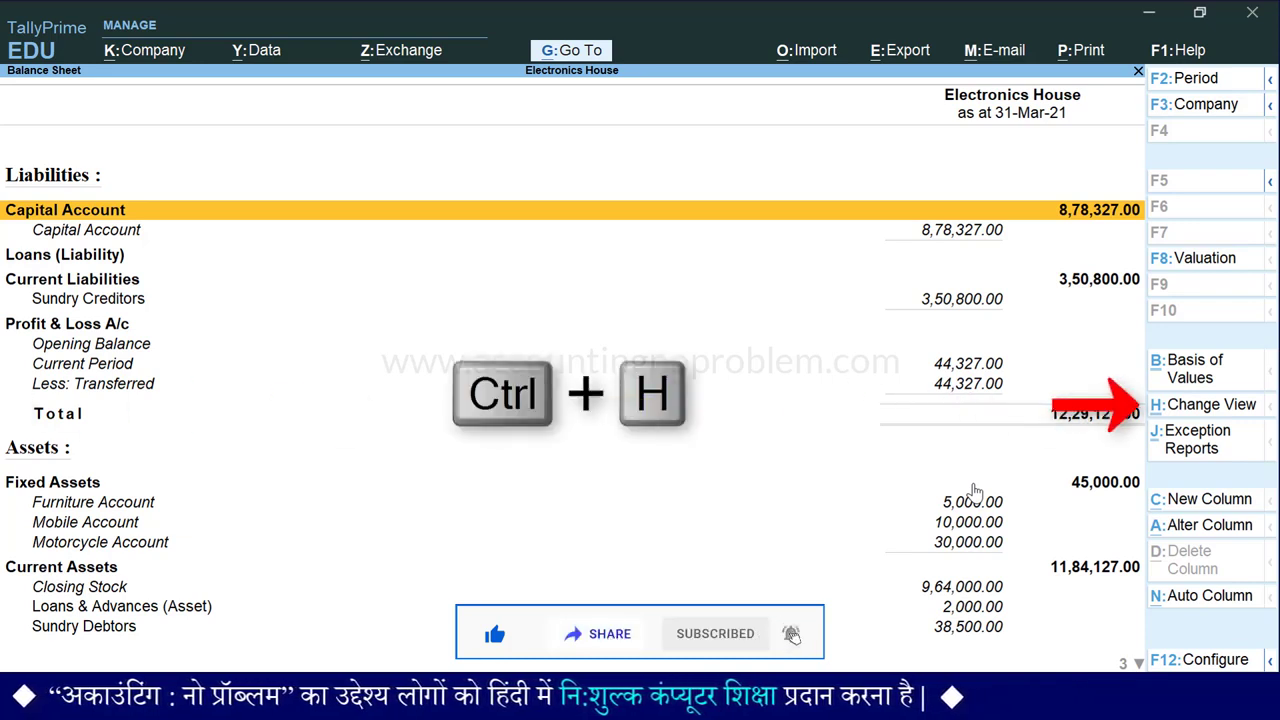
# Change the balance sheet's view to Horizontal
pyautogui.hotkey('ctrl', 'h')
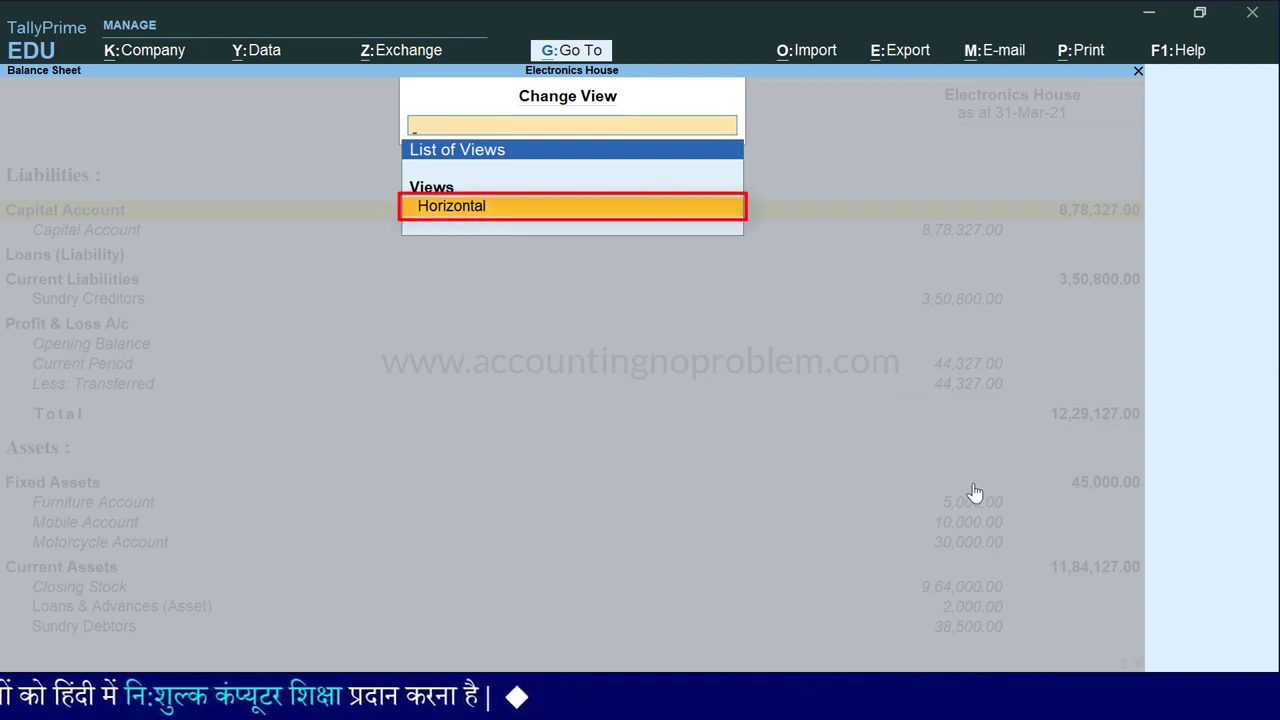
pyautogui.press('Return')
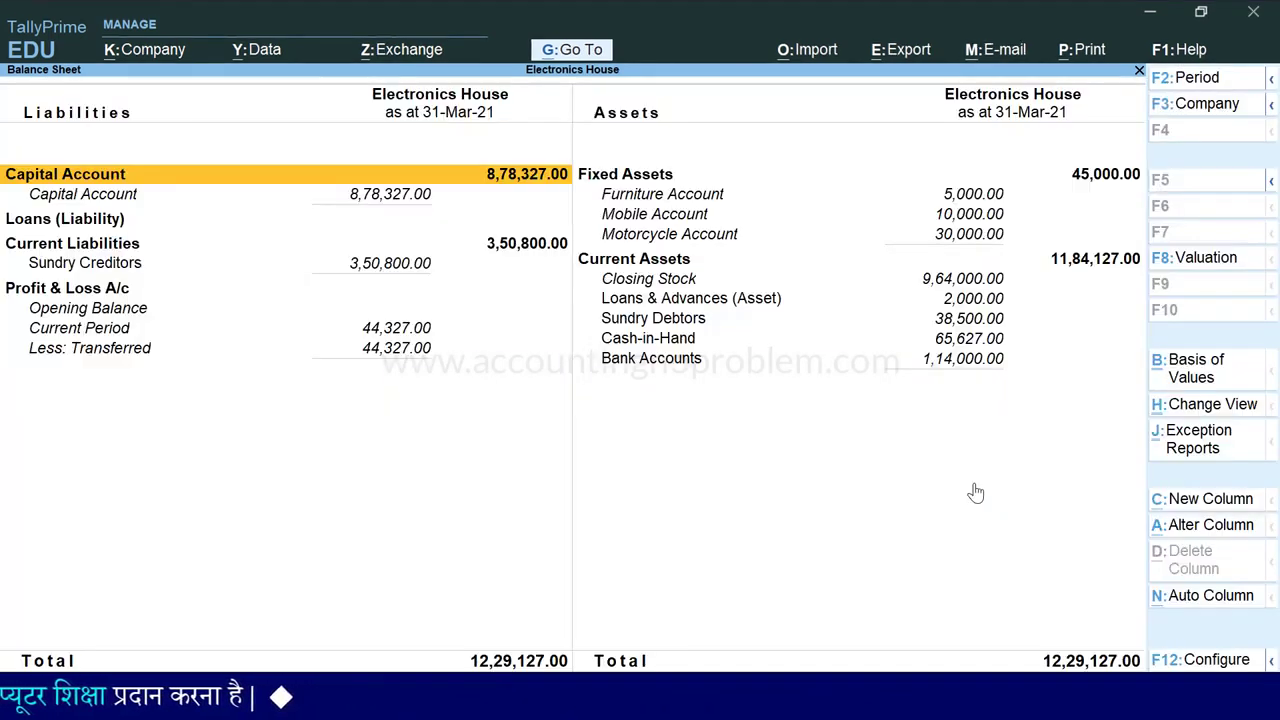